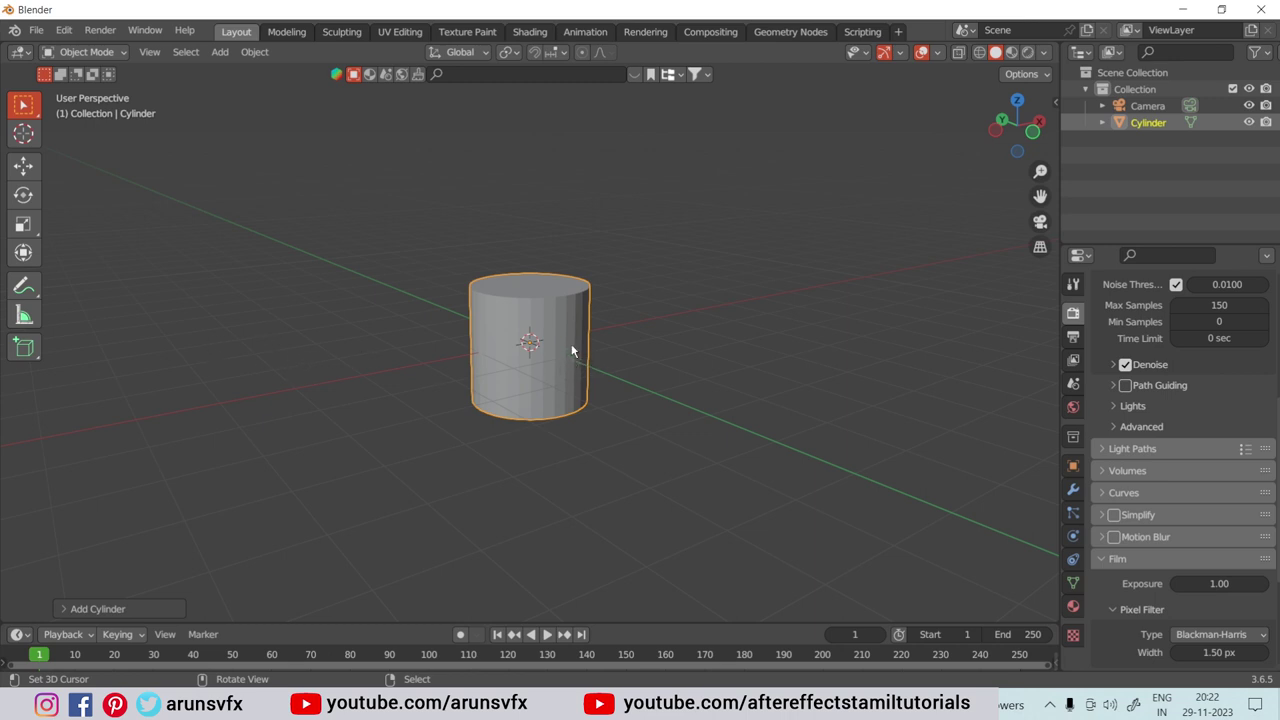
Orbit around the cylinder, then switch to Front Orthographic view.
{"action": "middle_click_drag", "start_coordinate": [572, 350], "coordinate": [553, 334]}
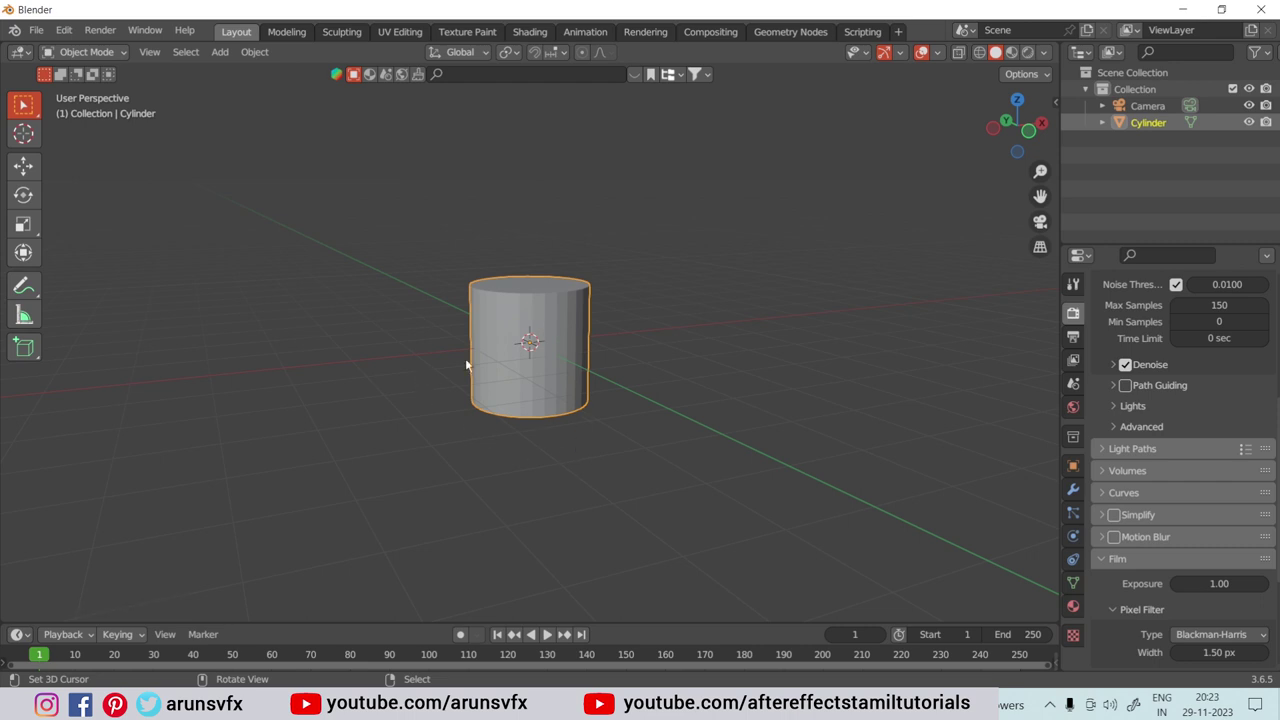
{"action": "key", "text": "KP_1"}
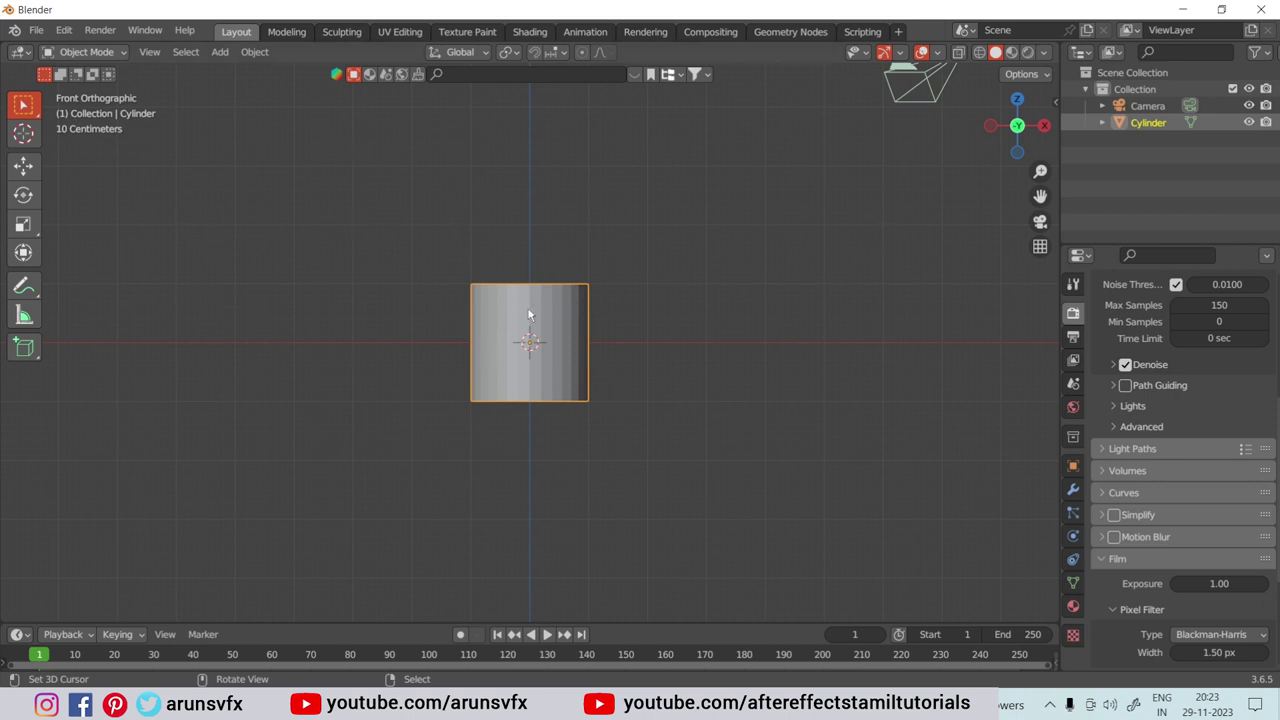
Enter Edit Mode on the cylinder and select the Spin tool with axis Y.
{"action": "key", "text": "Tab"}
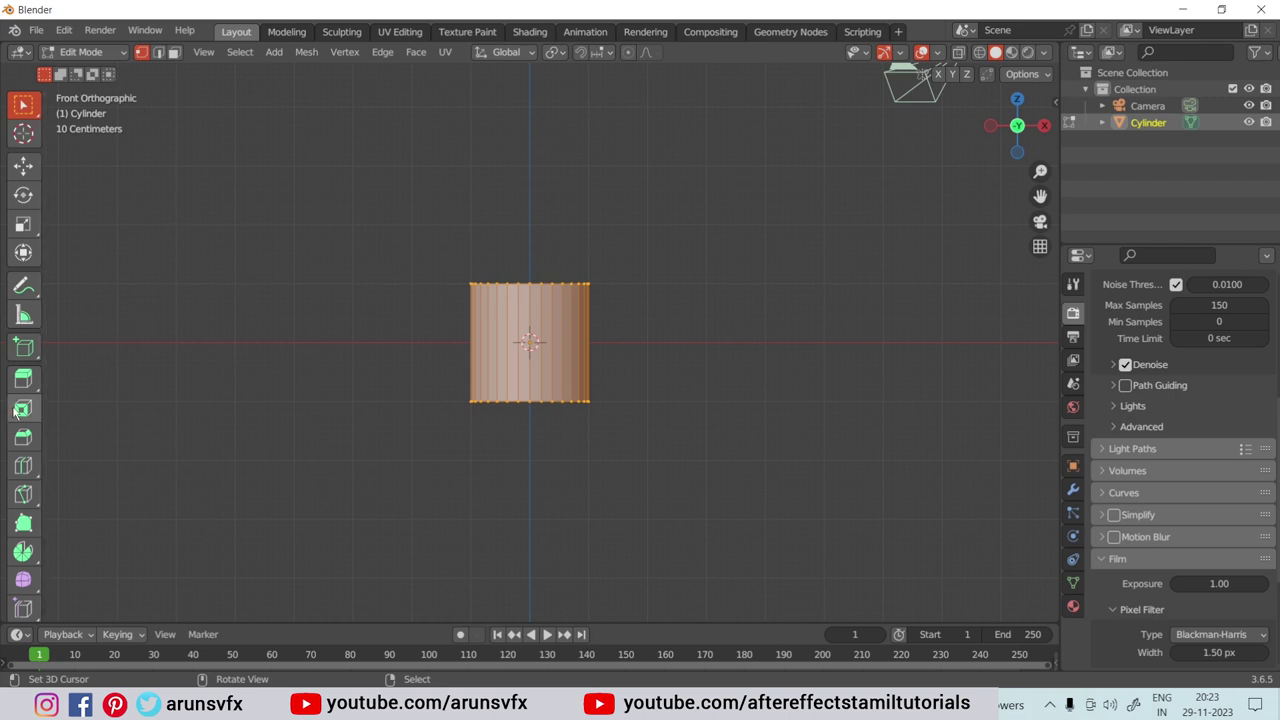
{"action": "scroll", "coordinate": [22, 412], "scroll_direction": "down", "scroll_amount": 1}
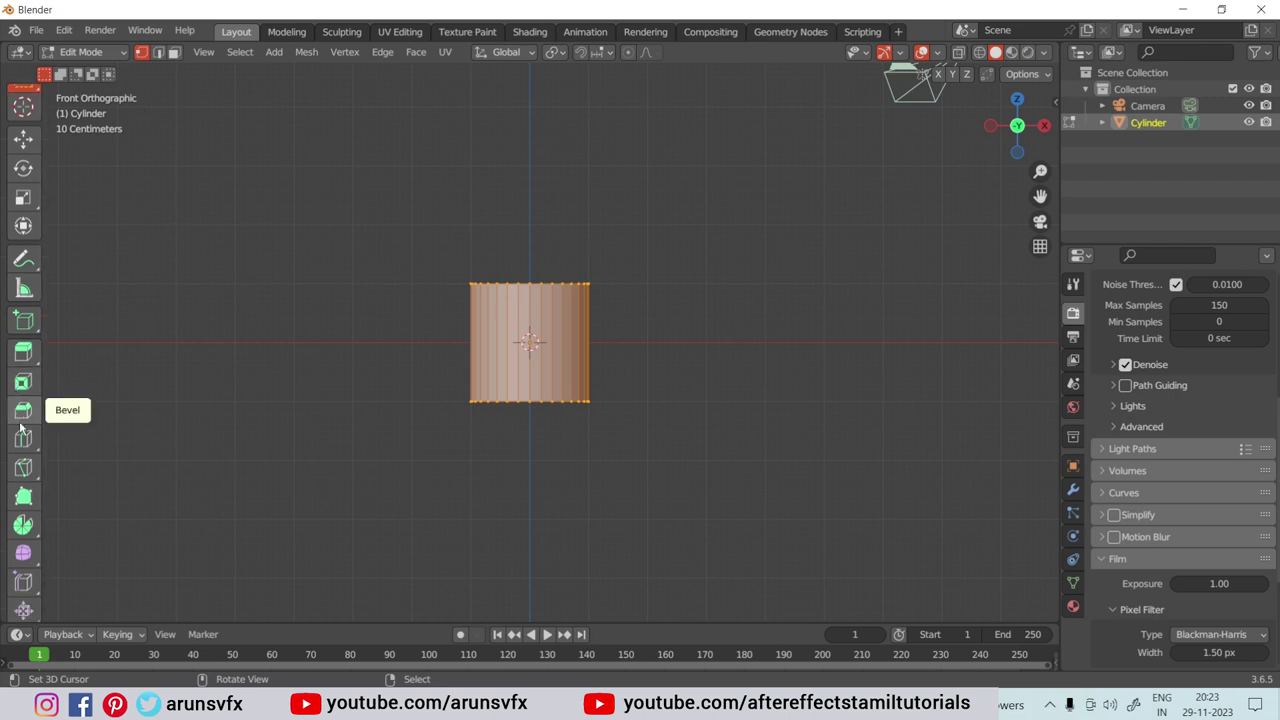
{"action": "left_click", "coordinate": [23, 527]}
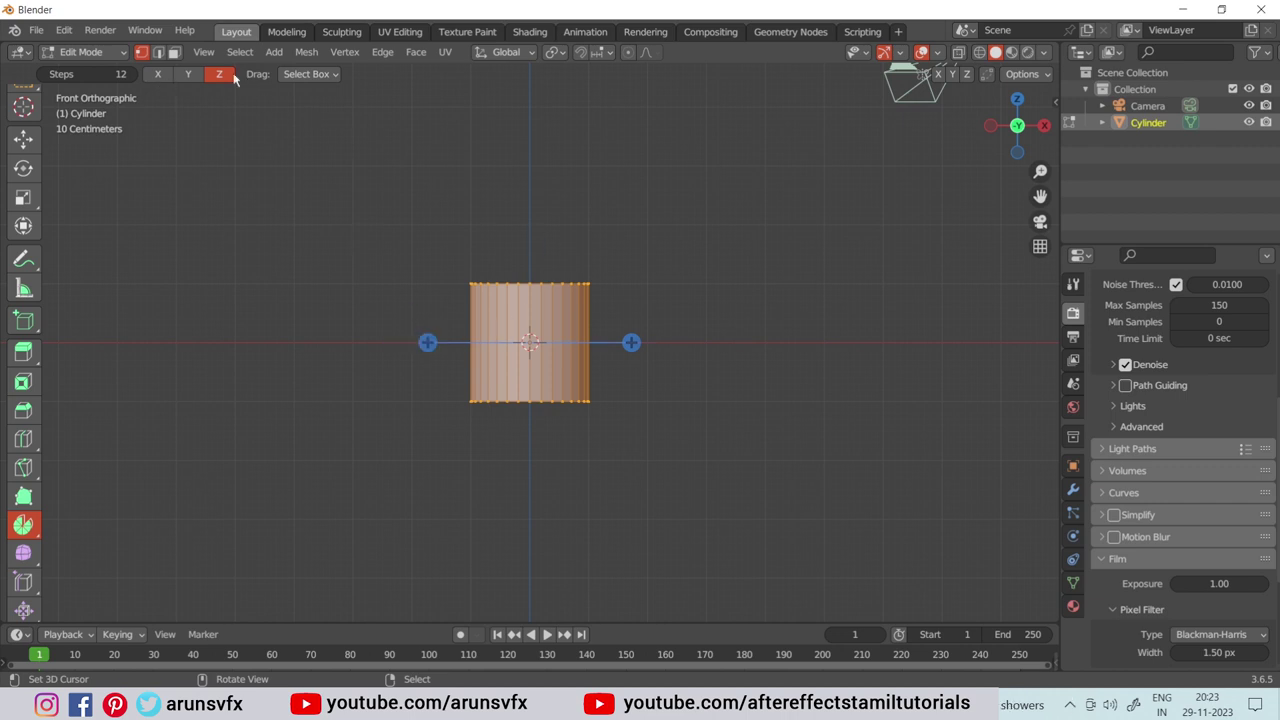
{"action": "left_click", "coordinate": [188, 76]}
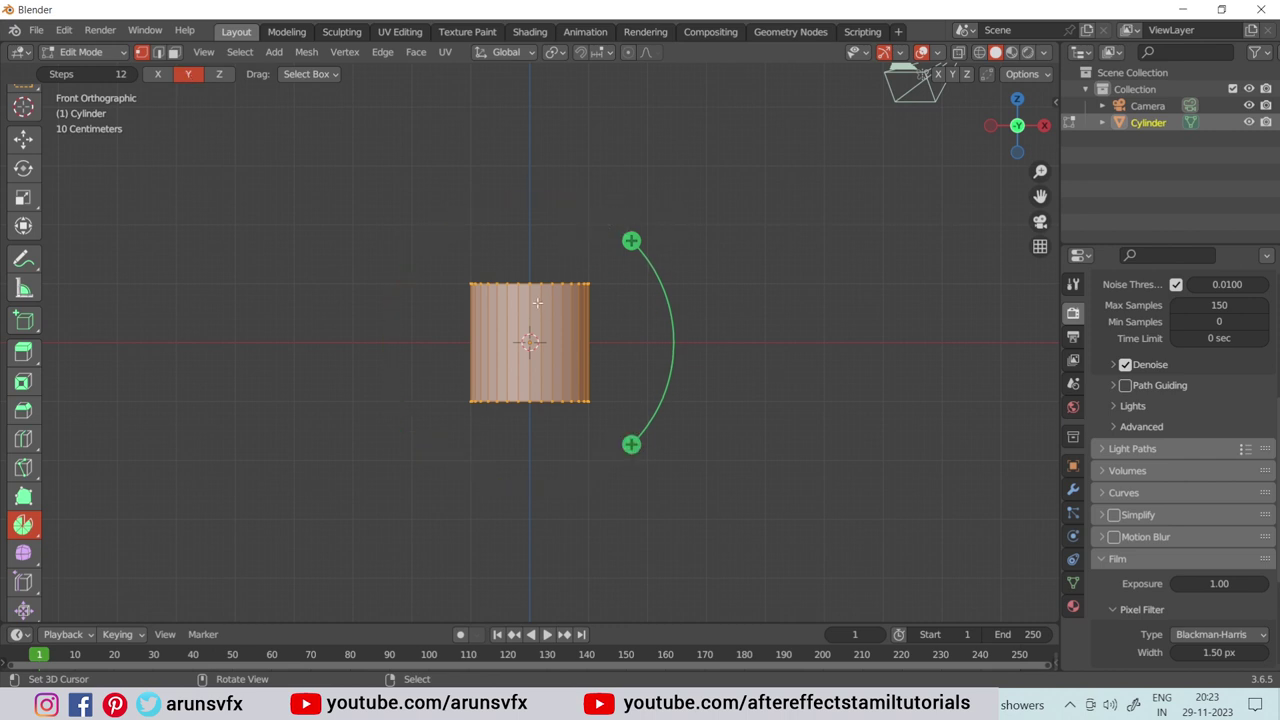
Sketch the planned bend with Annotate, undo the stroke, and select the 3D Cursor tool.
{"action": "left_click", "coordinate": [23, 262]}
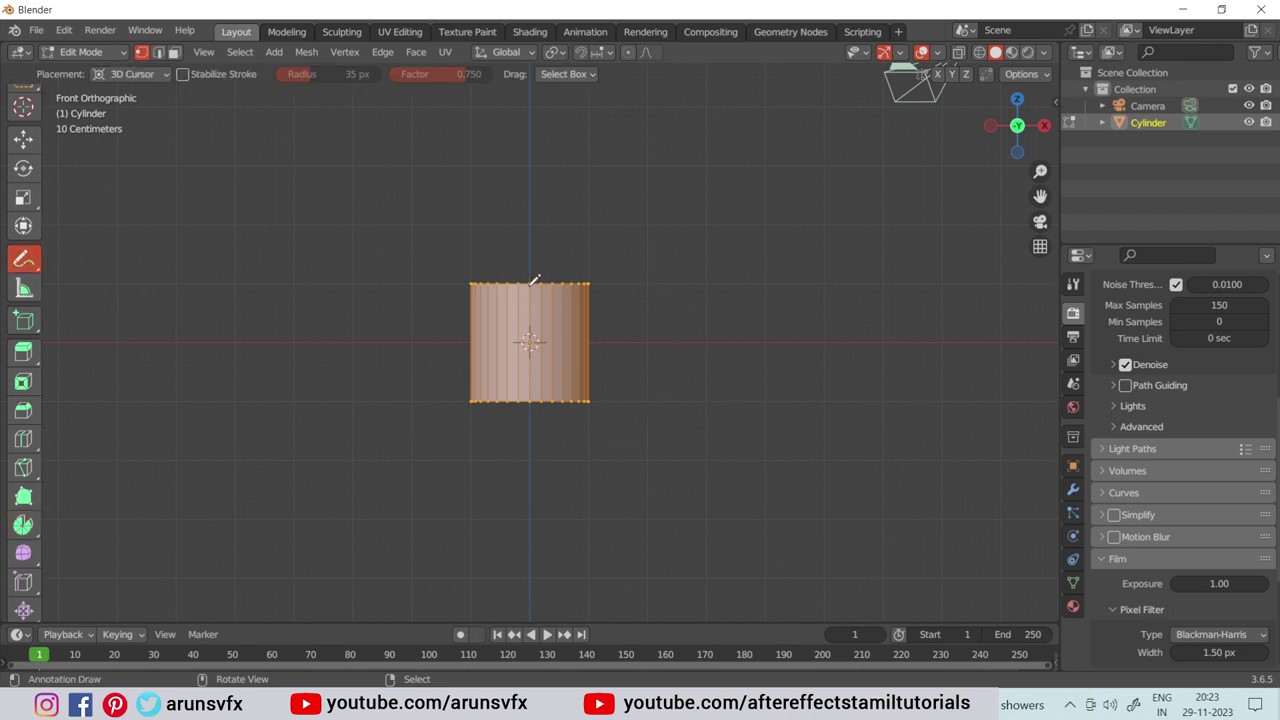
{"action": "mouse_move", "coordinate": [533, 281]}
{"action": "left_mouse_down"}
{"action": "mouse_move", "coordinate": [586, 200]}
{"action": "mouse_move", "coordinate": [709, 196]}
{"action": "left_mouse_up"}
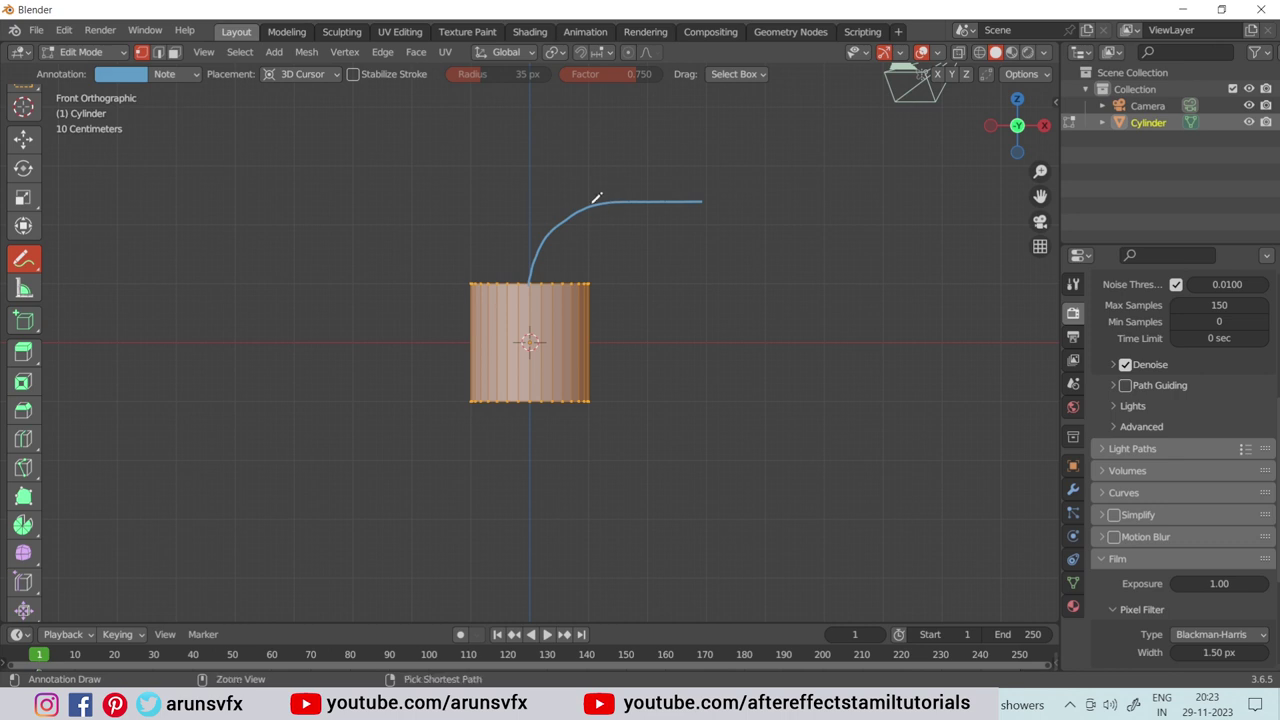
{"action": "key", "text": "ctrl+z"}
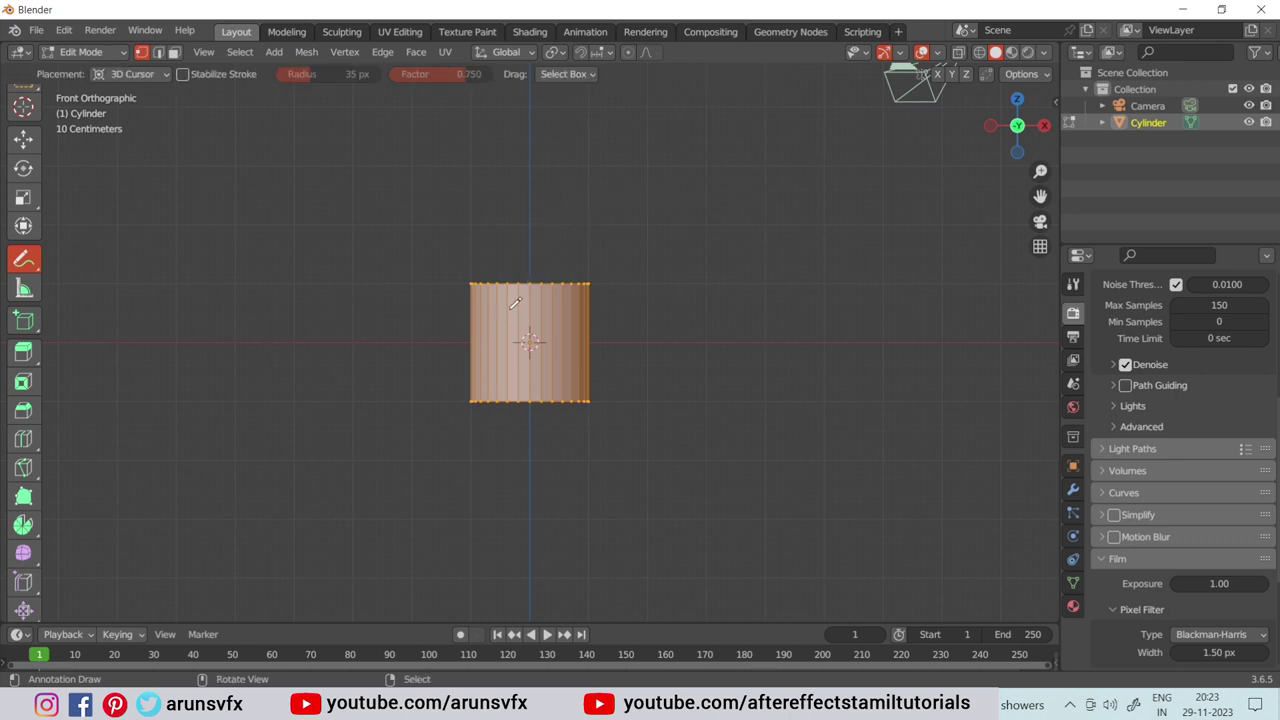
{"action": "left_click", "coordinate": [20, 110]}
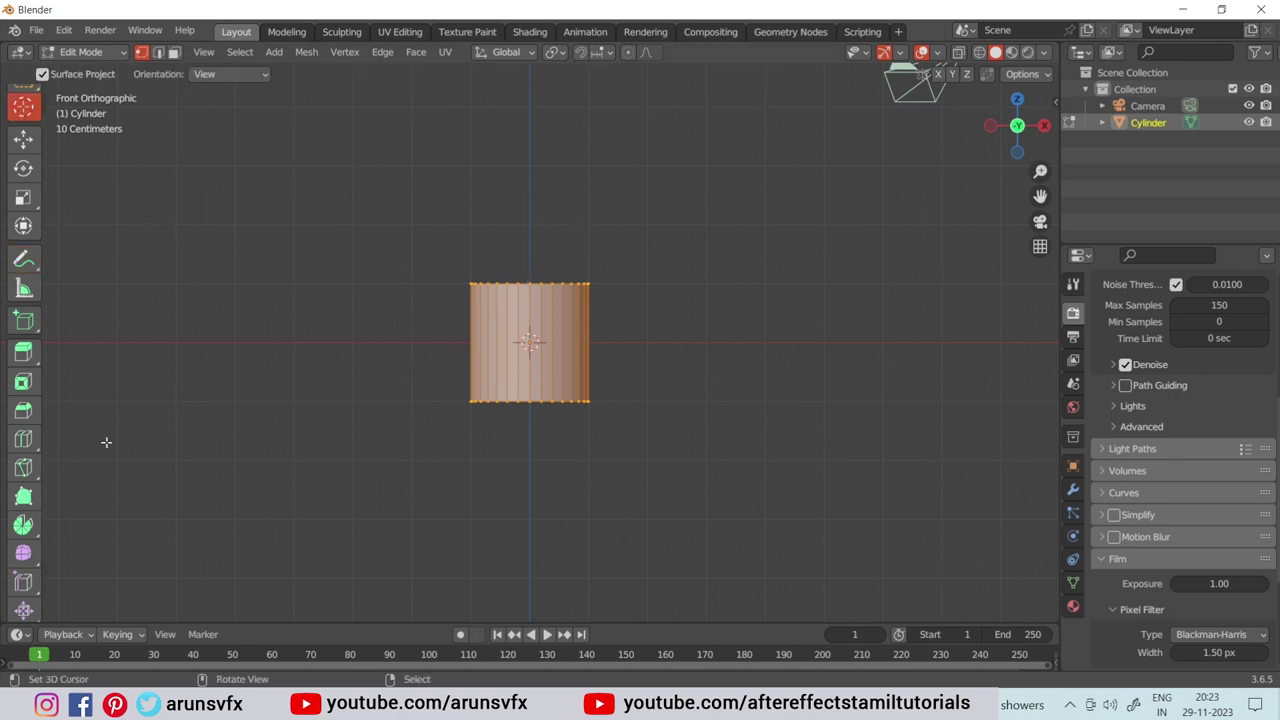
Reselect the Spin tool, enable X-ray, and box-select only the cylinder's top vertices.
{"action": "left_click", "coordinate": [24, 525]}
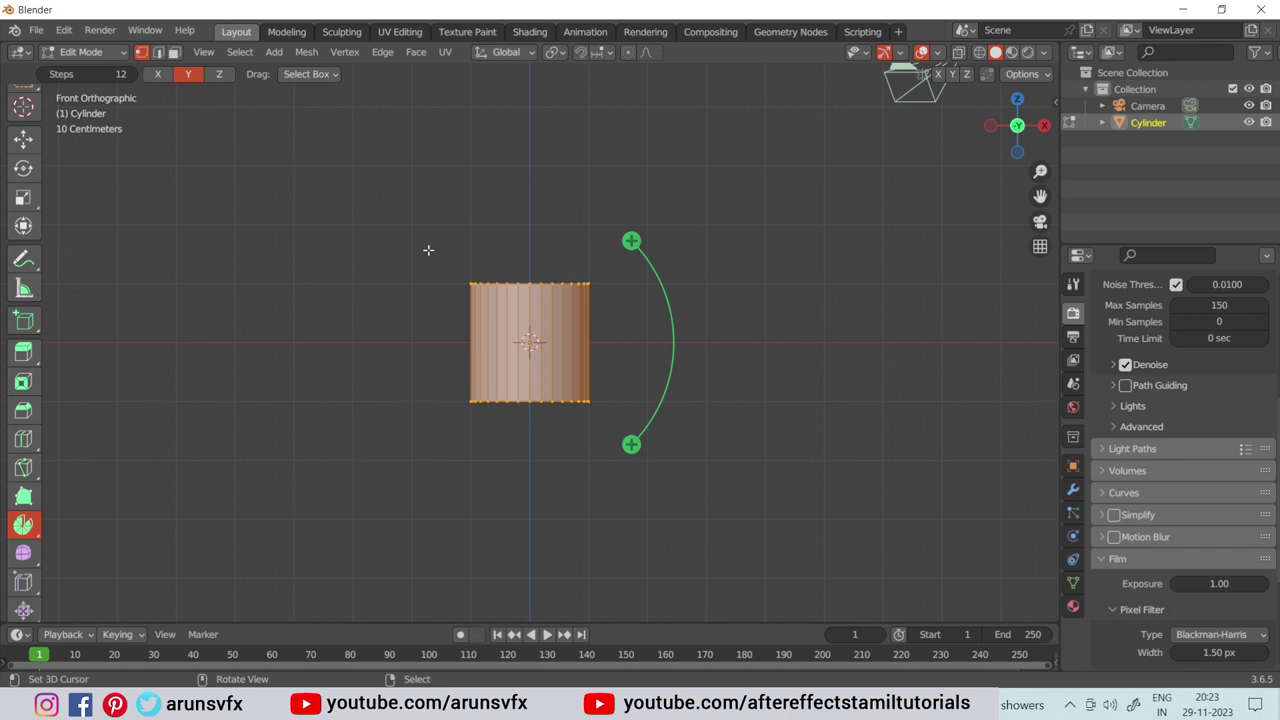
{"action": "left_click", "coordinate": [959, 53]}
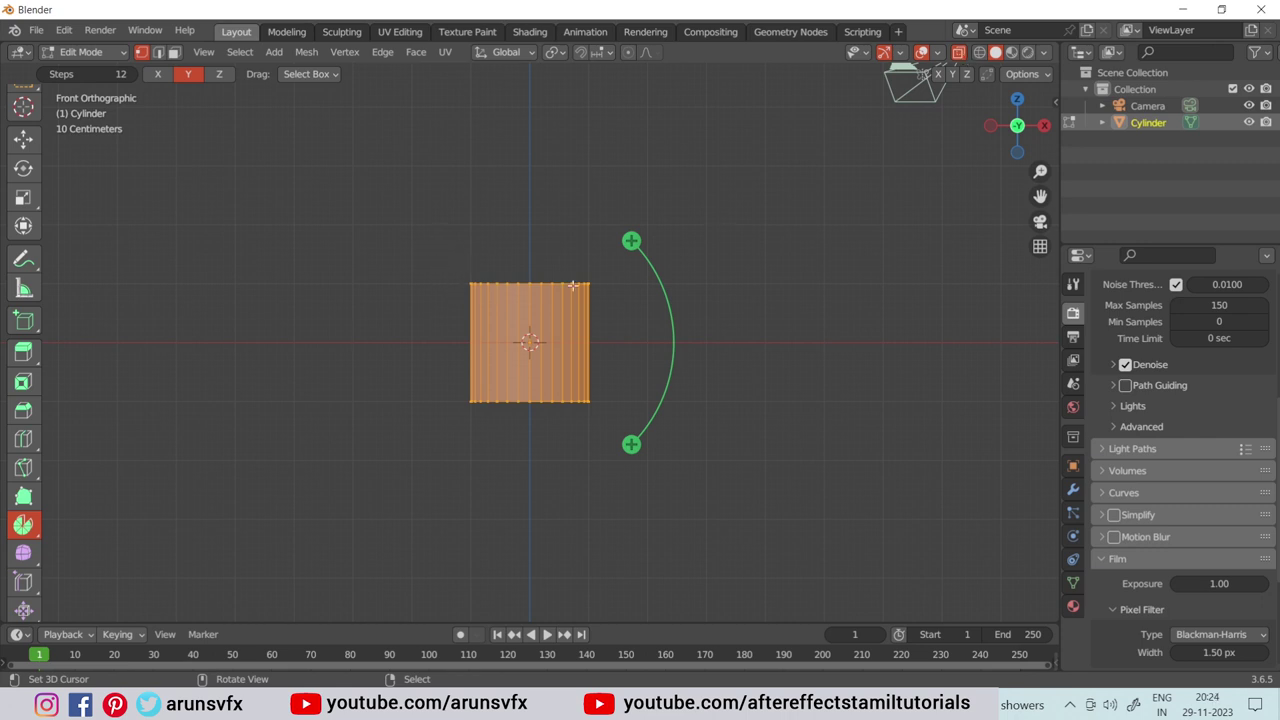
{"action": "left_click", "coordinate": [395, 156]}
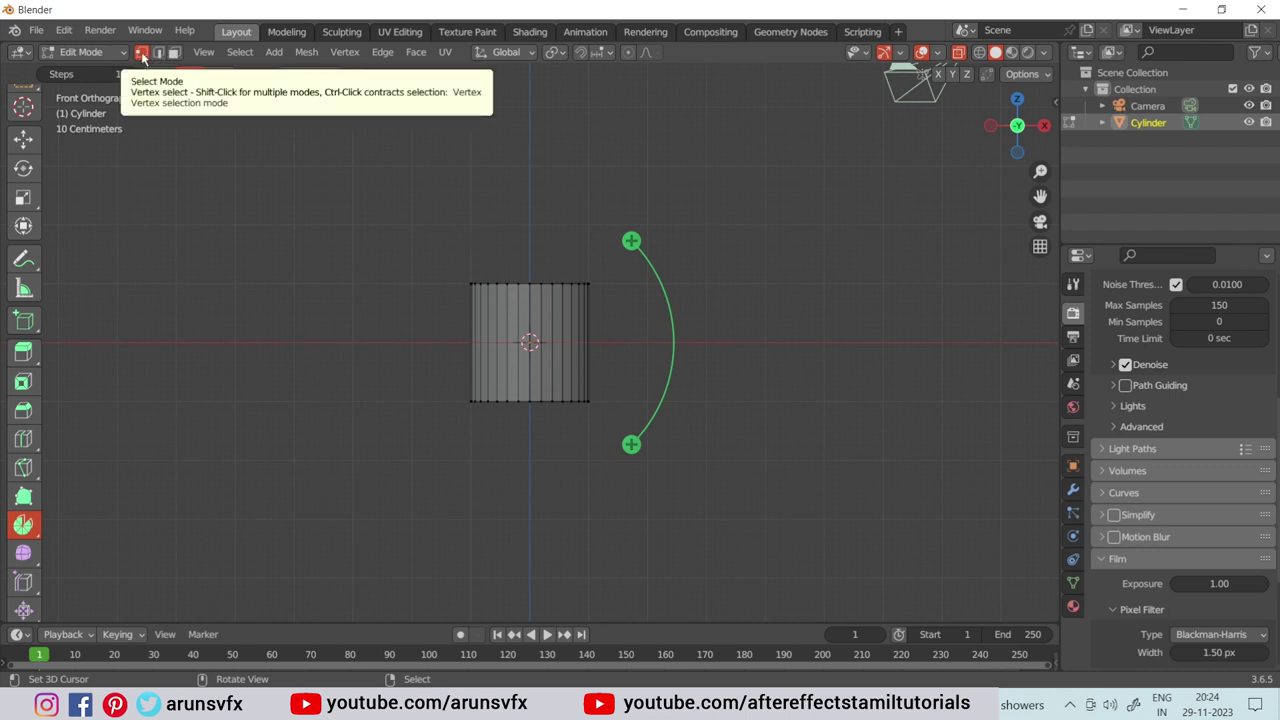
{"action": "left_click_drag", "start_coordinate": [420, 250], "coordinate": [605, 296]}
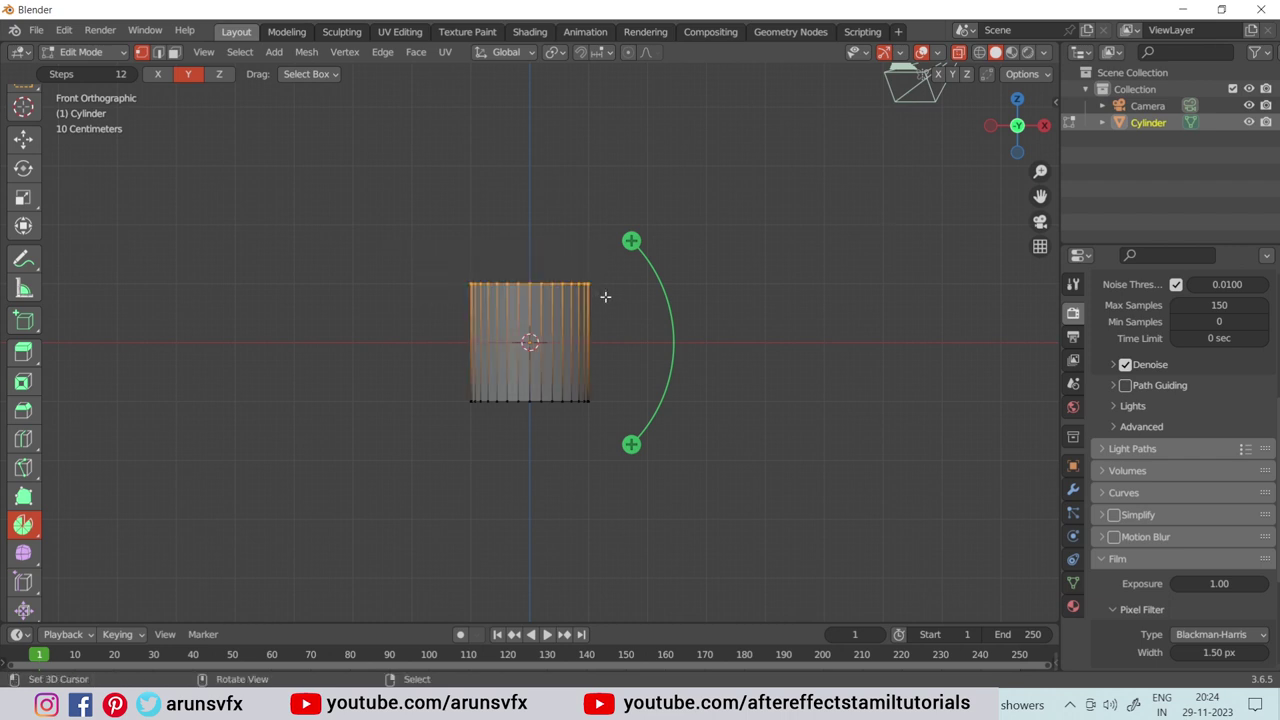
{"action": "key", "text": "ctrl+z"}
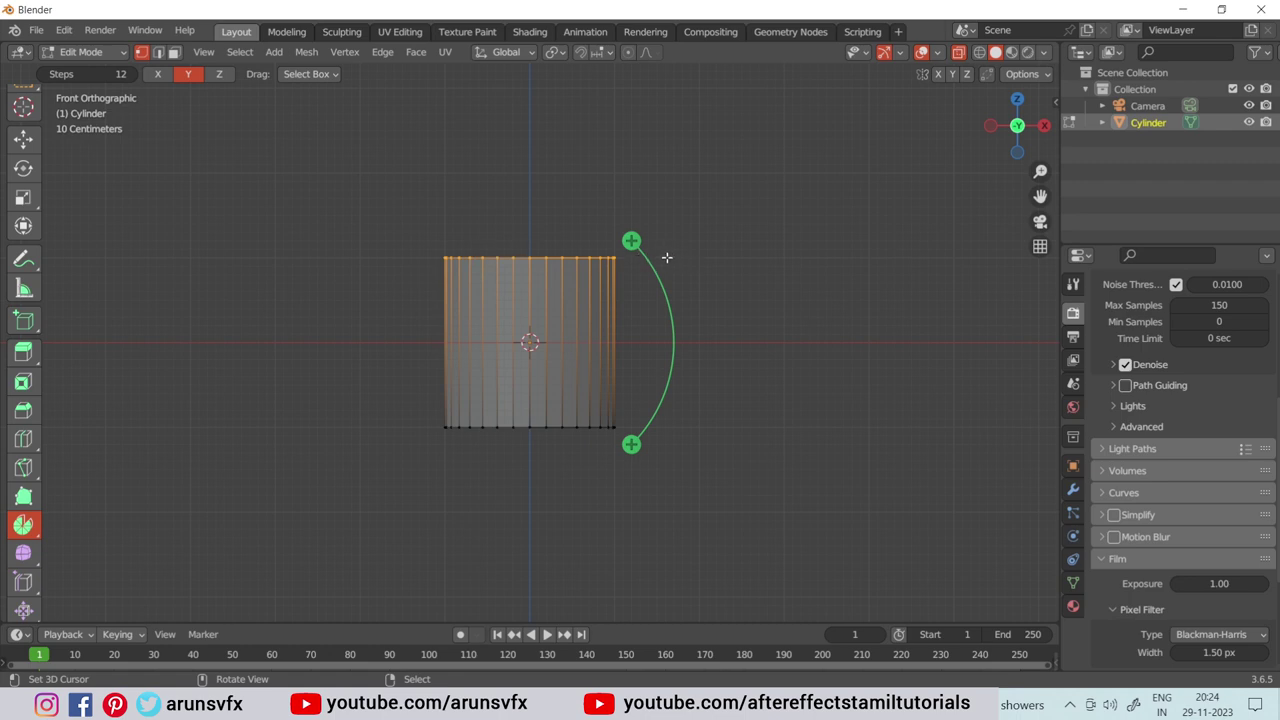
Place the 3D cursor beside the cylinder's top right corner, then set Cursor orientation and spin axis Z.
{"action": "right_click", "coordinate": [667, 257], "text": "shift"}
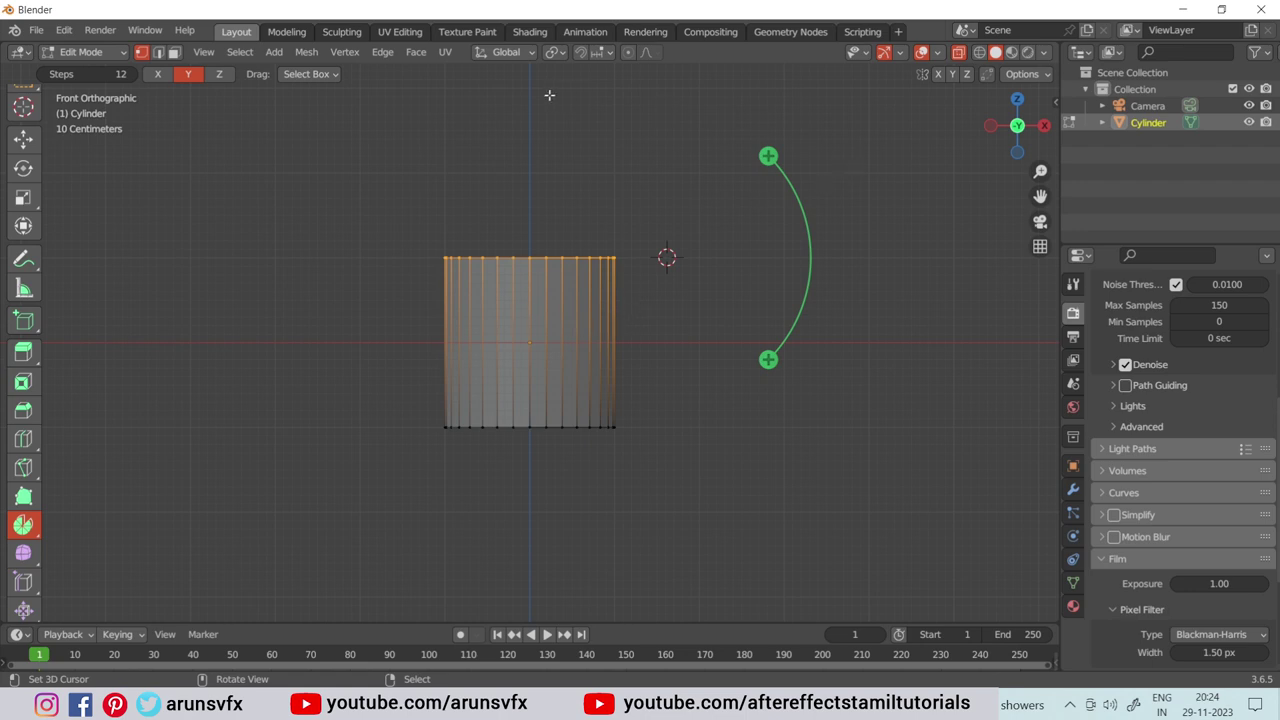
{"action": "left_click", "coordinate": [509, 58]}
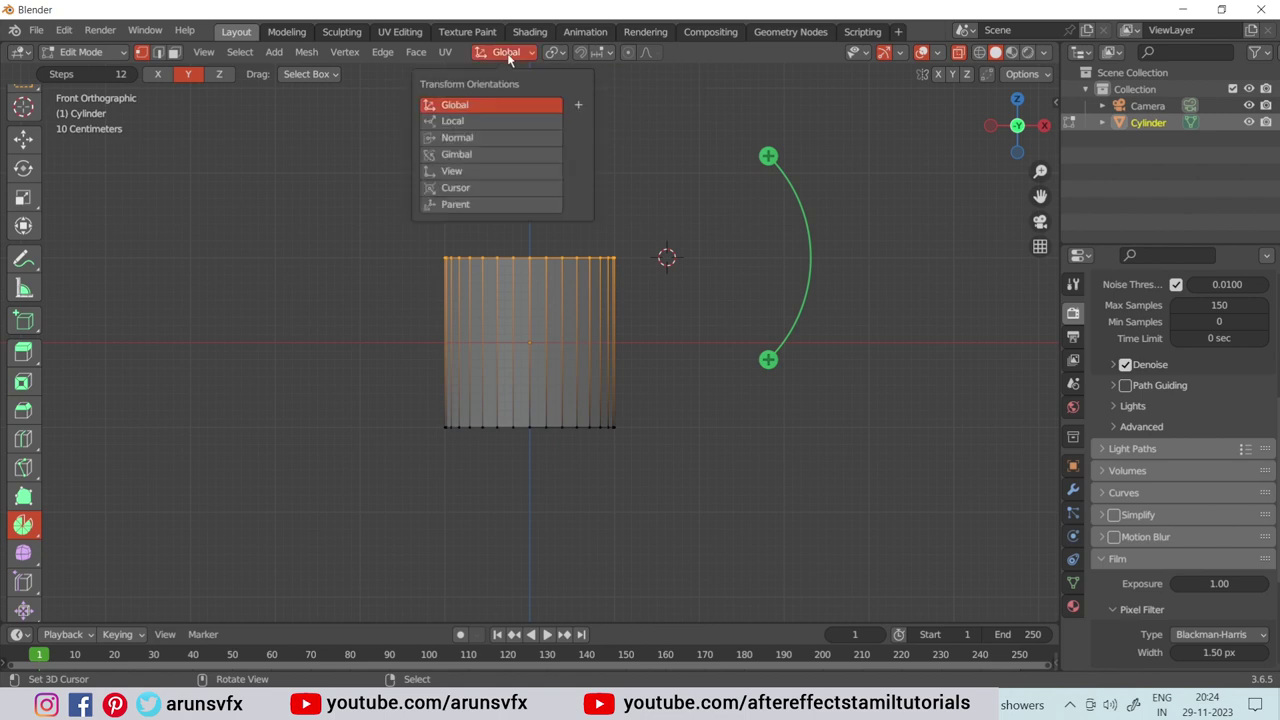
{"action": "left_click", "coordinate": [453, 190]}
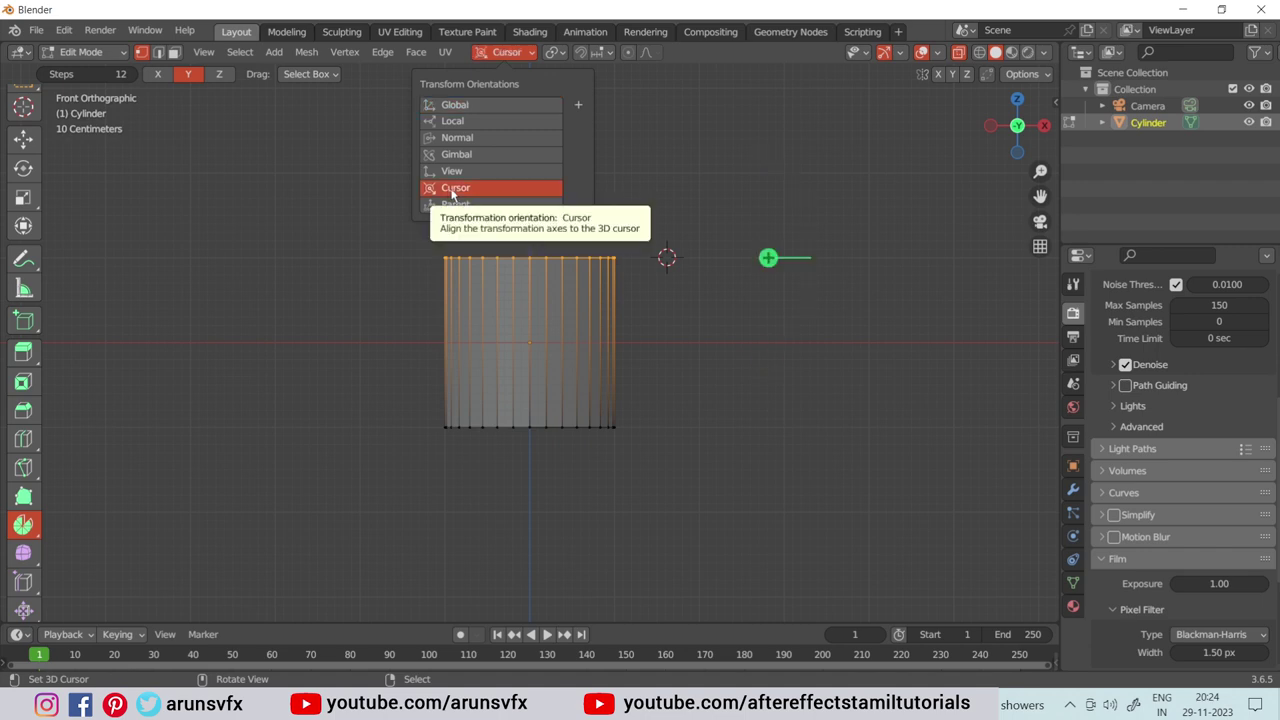
{"action": "left_click", "coordinate": [155, 75]}
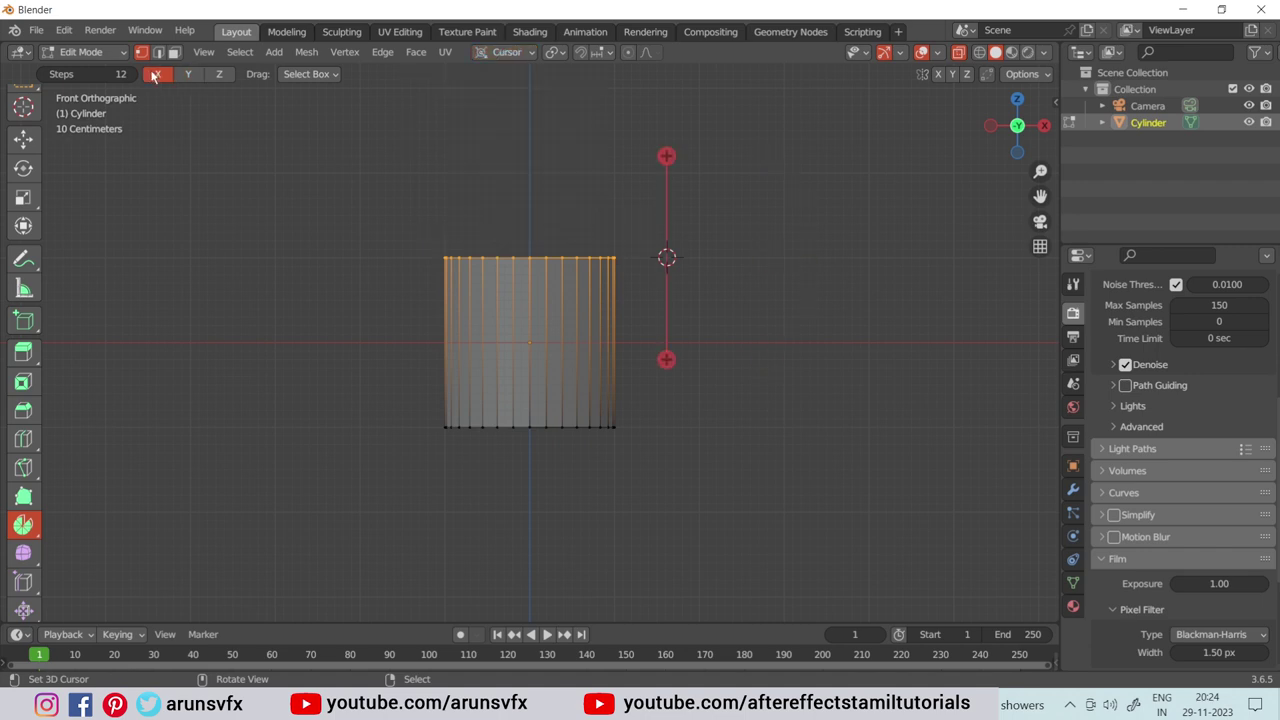
{"action": "left_click", "coordinate": [220, 75]}
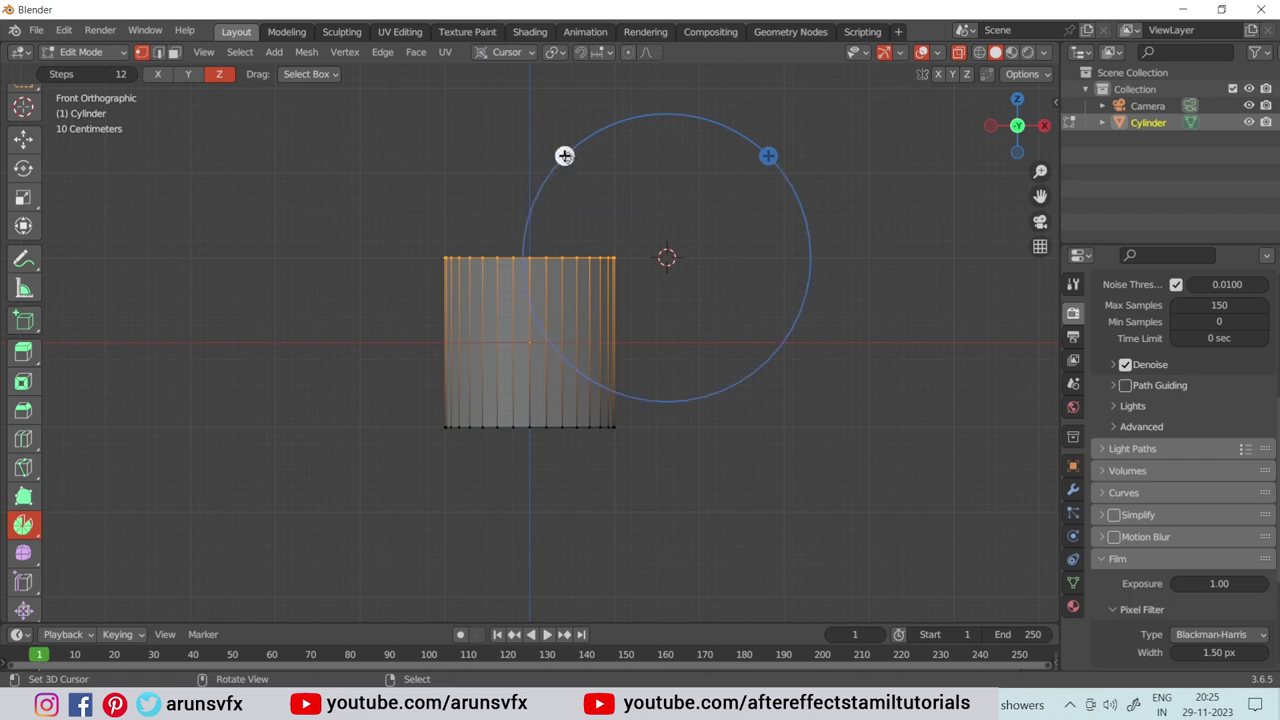
Spin the top vertices 90° into a bend, then extrude the end sideways into a straight arm.
{"action": "mouse_move", "coordinate": [564, 155]}
{"action": "left_mouse_down"}
{"action": "mouse_move", "coordinate": [707, 94]}
{"action": "mouse_move", "coordinate": [814, 108]}
{"action": "left_mouse_up"}
{"action": "scroll", "coordinate": [717, 214], "scroll_direction": "down", "scroll_amount": 3}
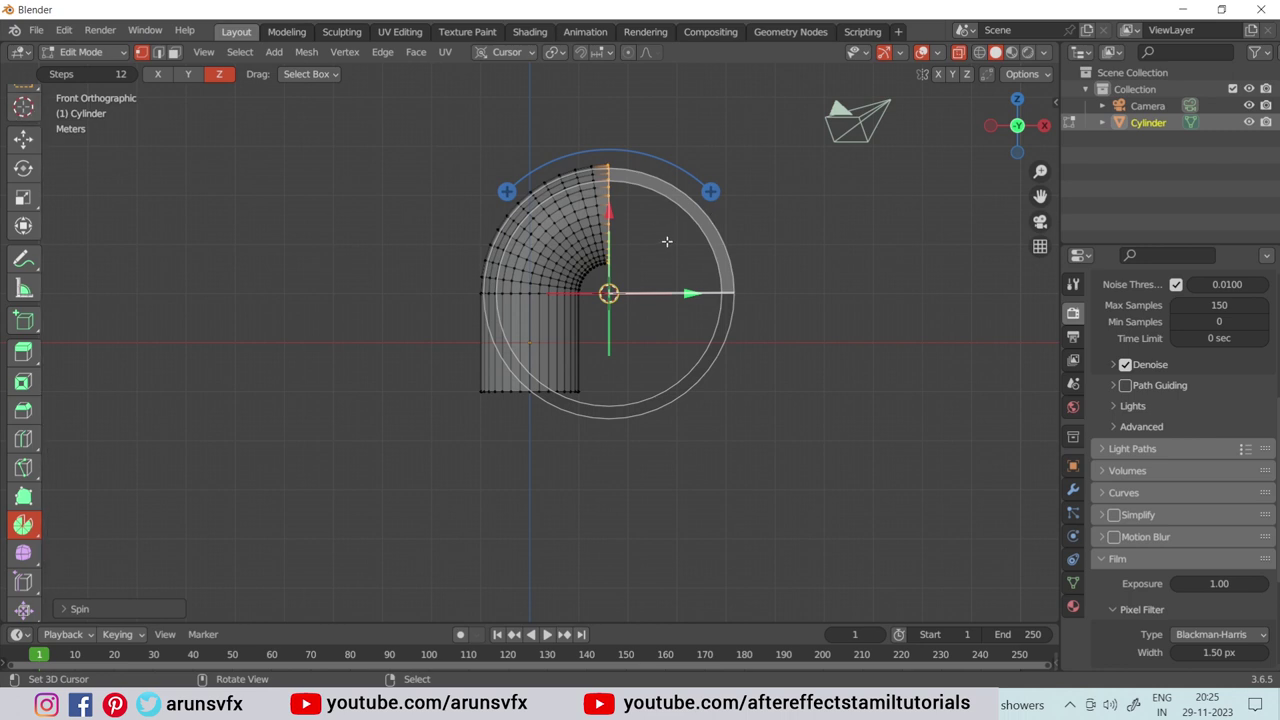
{"action": "key", "text": "e"}
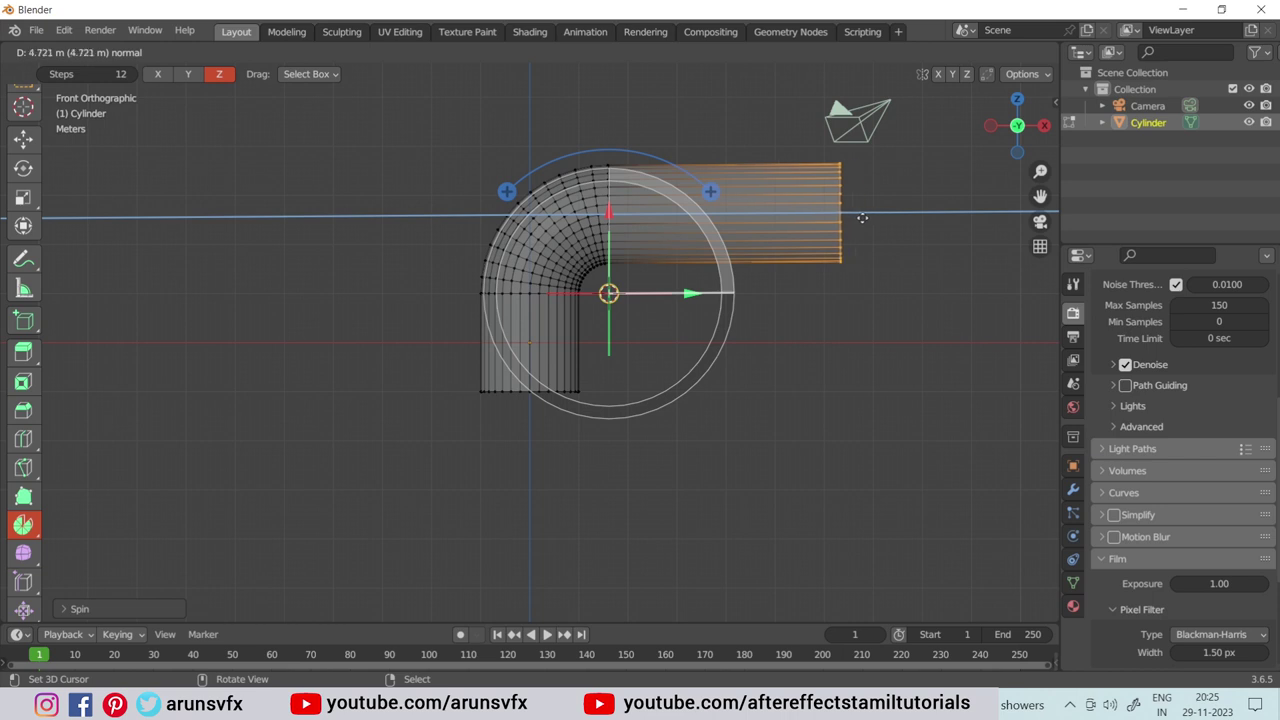
{"action": "left_click", "coordinate": [782, 218]}
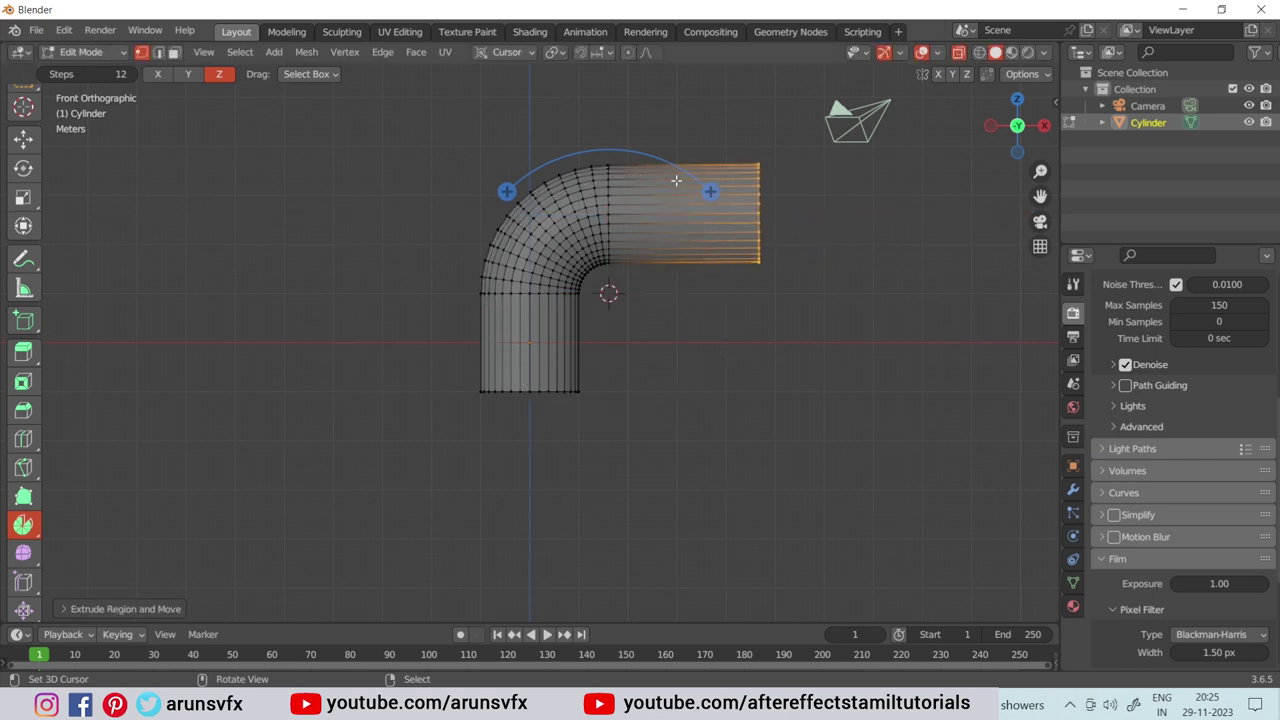
{"action": "left_click", "coordinate": [688, 103]}
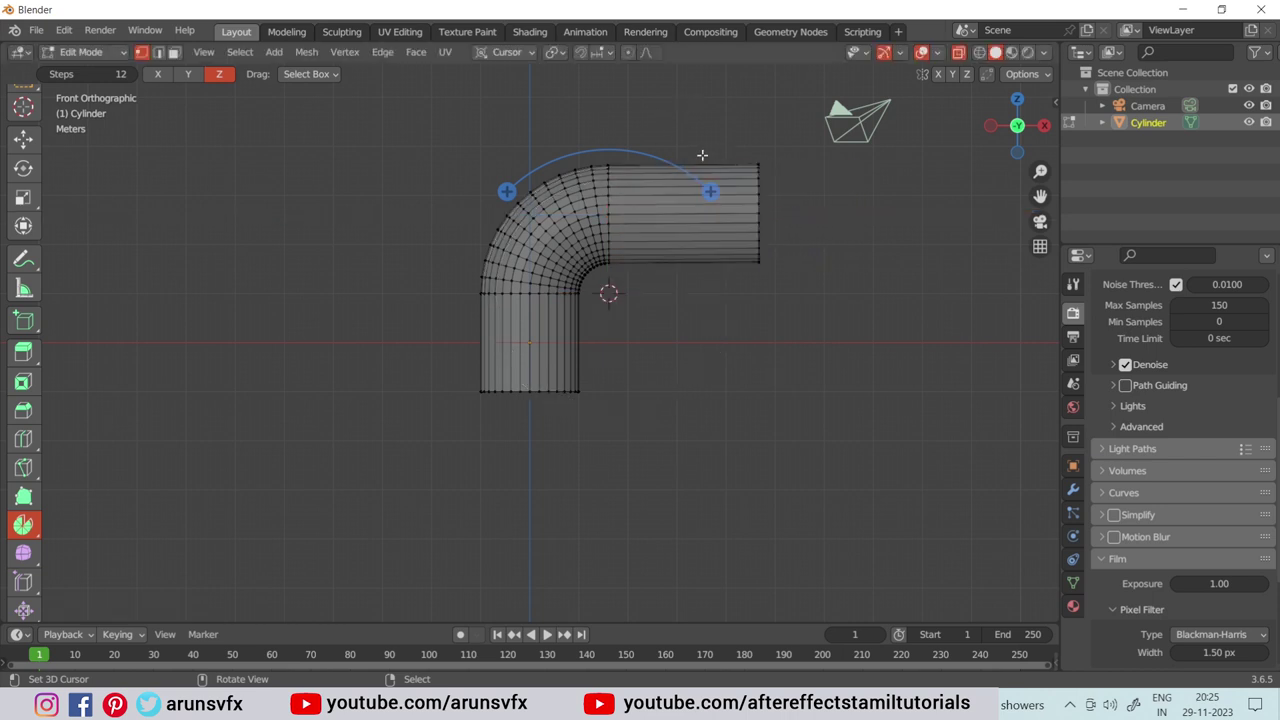
{"action": "key", "text": "Tab"}
{"action": "mouse_move", "coordinate": [736, 170]}
{"action": "middle_mouse_down"}
{"action": "mouse_move", "coordinate": [548, 193]}
{"action": "mouse_move", "coordinate": [688, 216]}
{"action": "middle_mouse_up"}
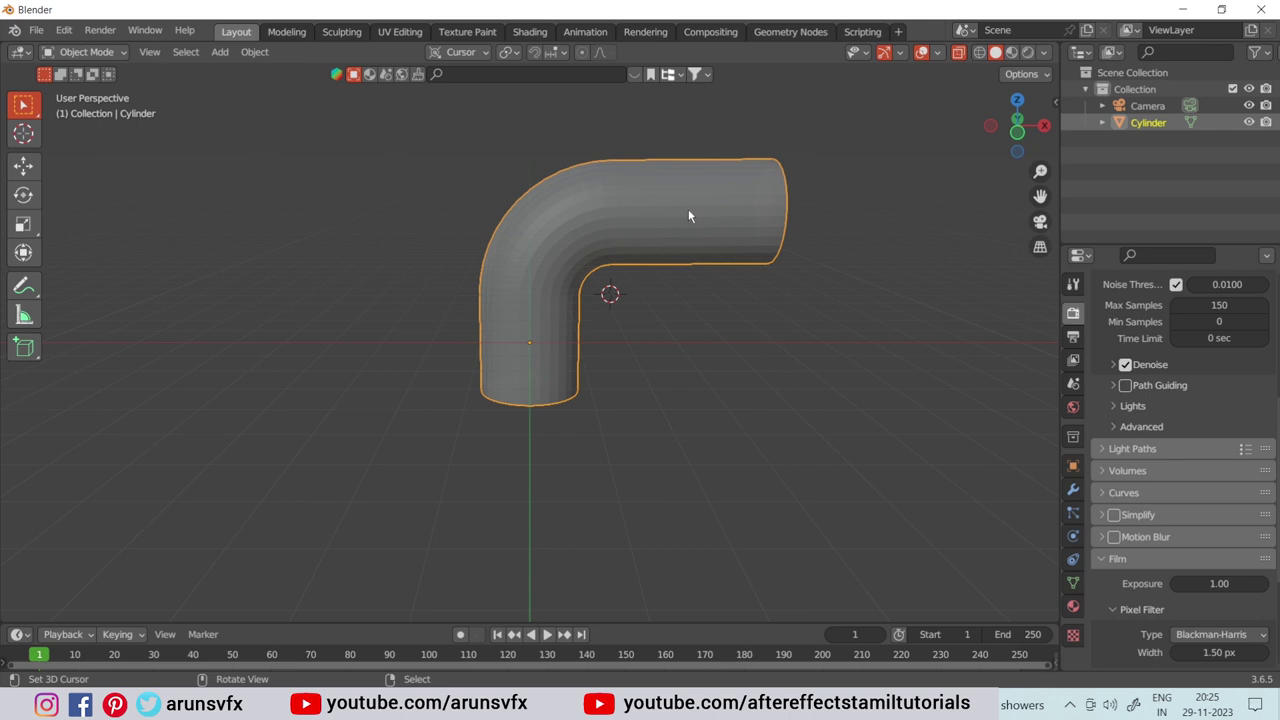
Apply Shade Smooth to the L-shaped pipe and orbit to inspect its bend and arms.
{"action": "right_click", "coordinate": [688, 216]}
{"action": "left_click", "coordinate": [688, 213]}
{"action": "mouse_move", "coordinate": [638, 242]}
{"action": "middle_mouse_down"}
{"action": "mouse_move", "coordinate": [563, 200]}
{"action": "mouse_move", "coordinate": [600, 194]}
{"action": "mouse_move", "coordinate": [680, 214]}
{"action": "middle_mouse_up"}
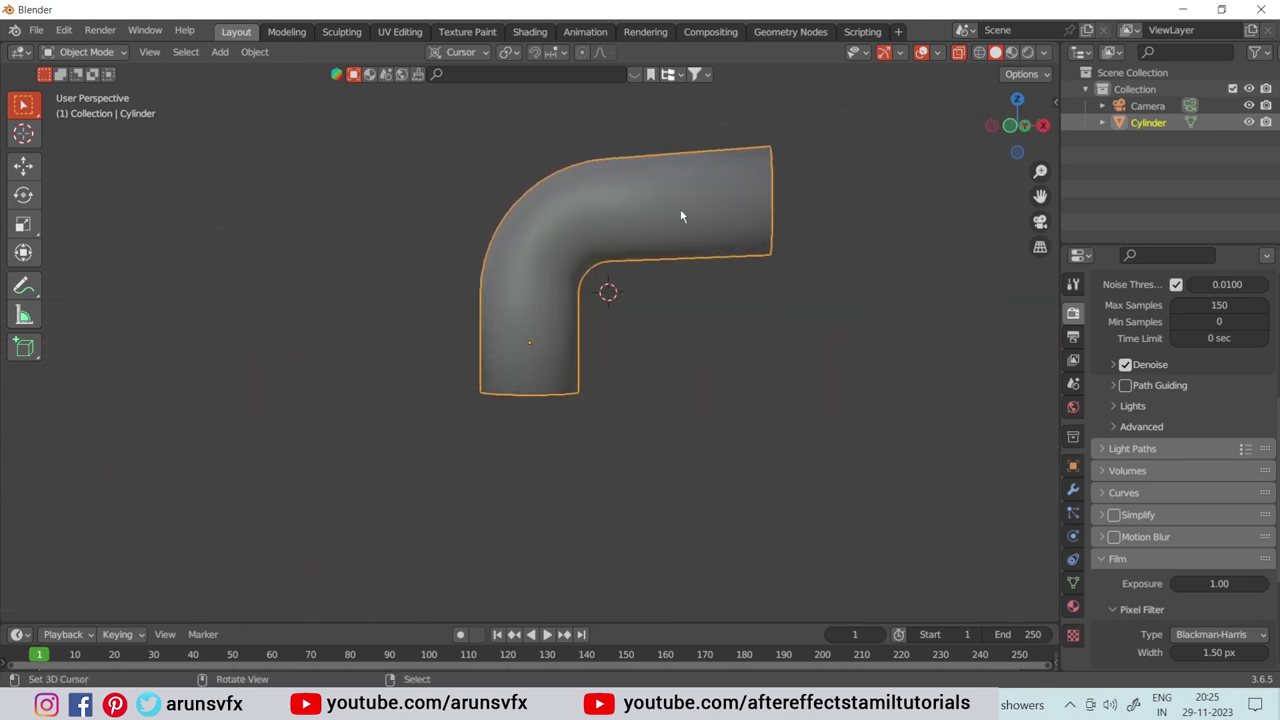
{"action": "right_click", "coordinate": [680, 214]}
{"action": "left_click", "coordinate": [645, 230]}
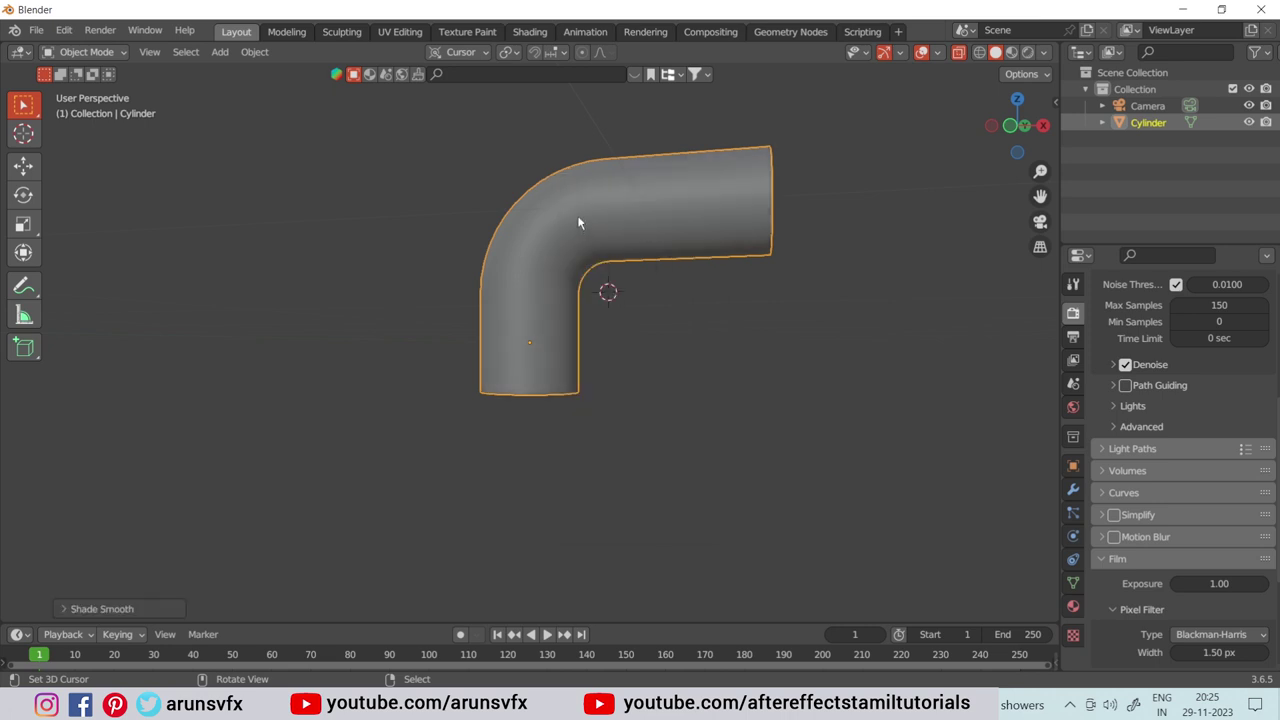
{"action": "mouse_move", "coordinate": [578, 222]}
{"action": "middle_mouse_down"}
{"action": "mouse_move", "coordinate": [749, 209]}
{"action": "mouse_move", "coordinate": [809, 220]}
{"action": "mouse_move", "coordinate": [491, 214]}
{"action": "mouse_move", "coordinate": [545, 250]}
{"action": "middle_mouse_up"}
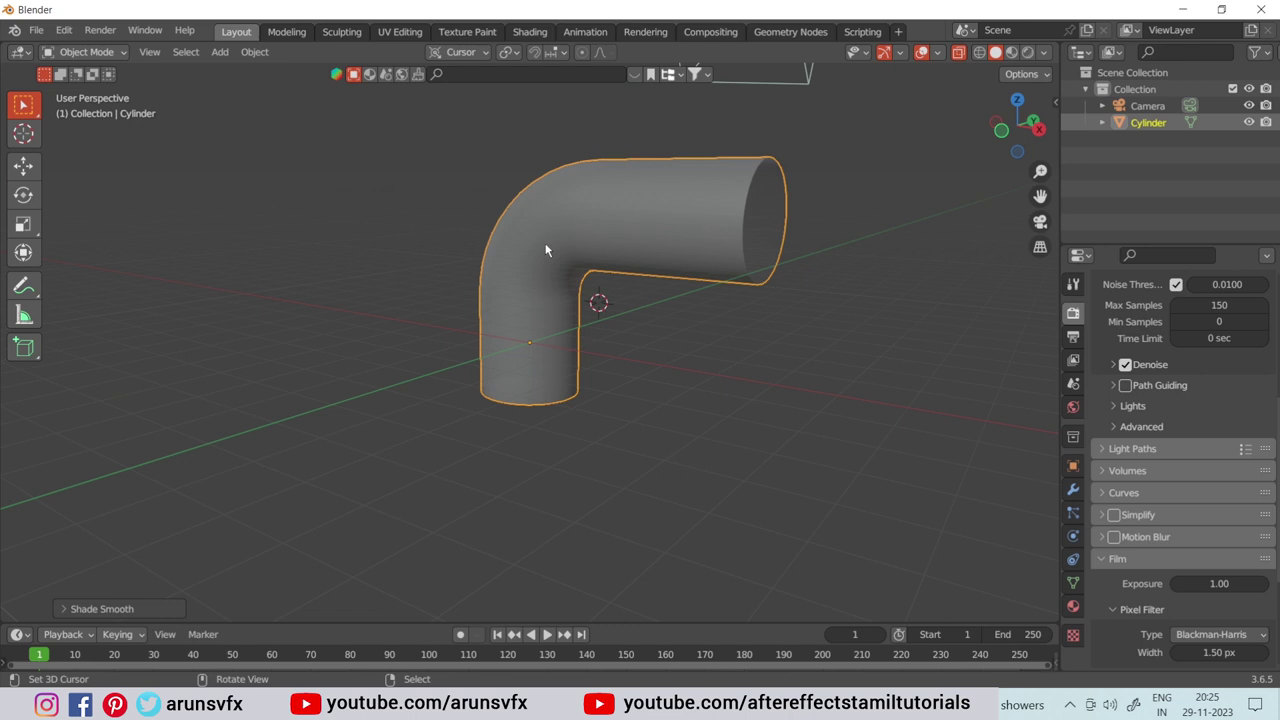
{"action": "mouse_move", "coordinate": [515, 235]}
{"action": "middle_mouse_down"}
{"action": "mouse_move", "coordinate": [760, 225]}
{"action": "mouse_move", "coordinate": [523, 191]}
{"action": "mouse_move", "coordinate": [555, 220]}
{"action": "middle_mouse_up"}
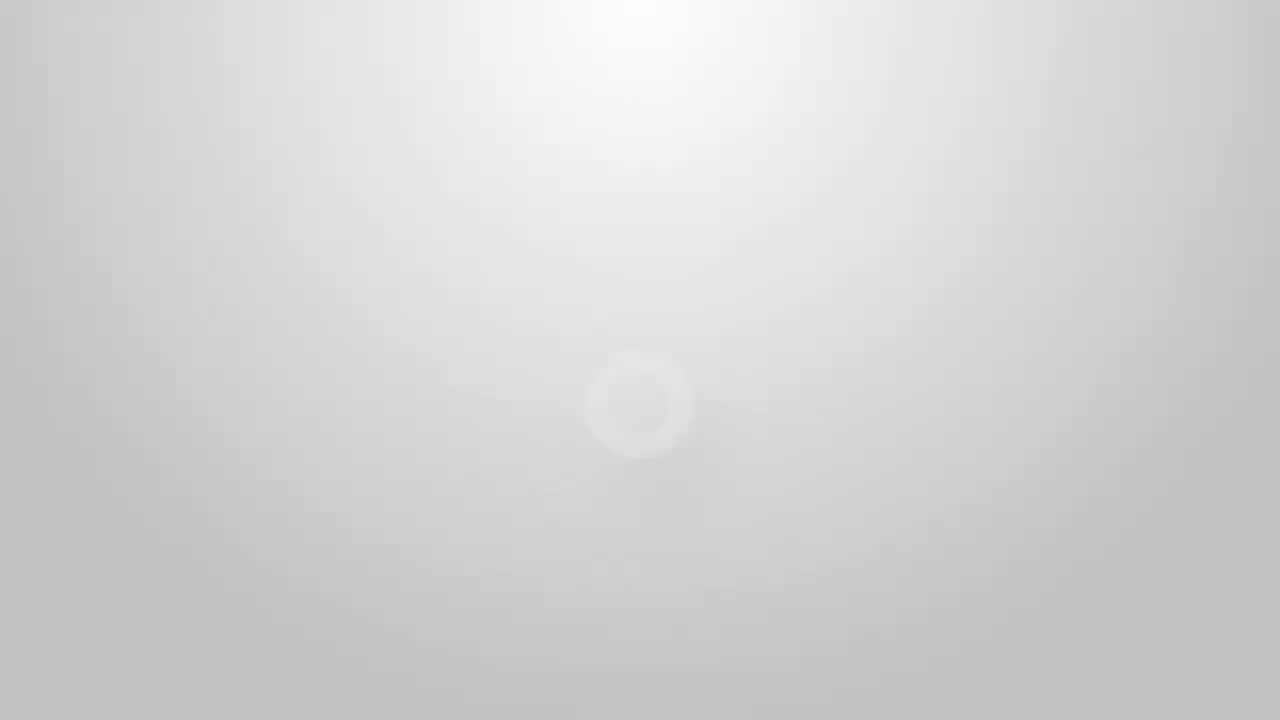